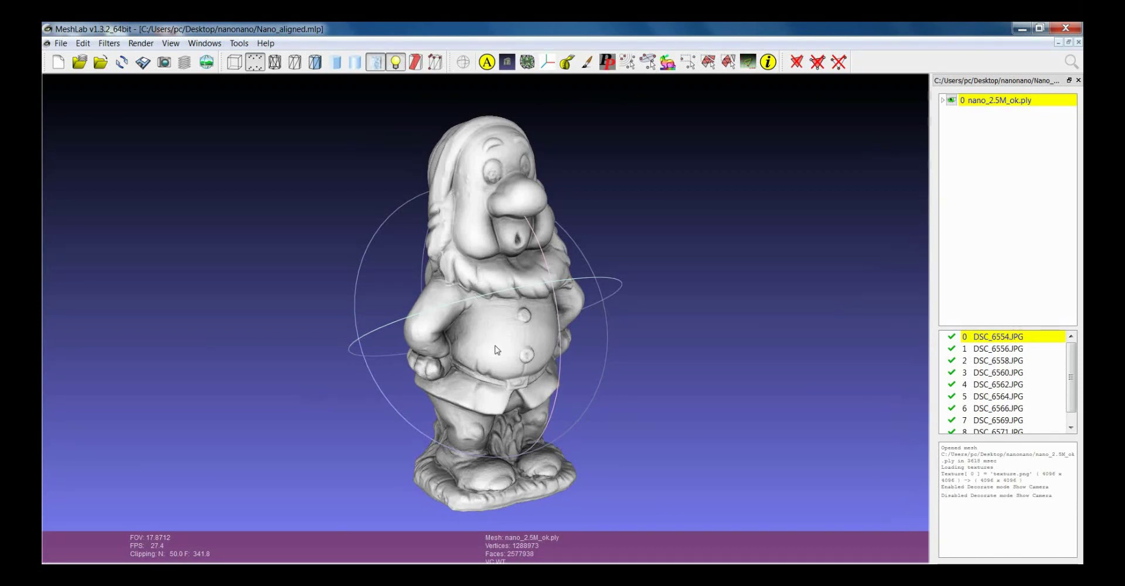
Enable Show Camera to display camera frustums around the gnome, then hide DSC_6571.JPG's camera
drag(501, 349, 521, 327)
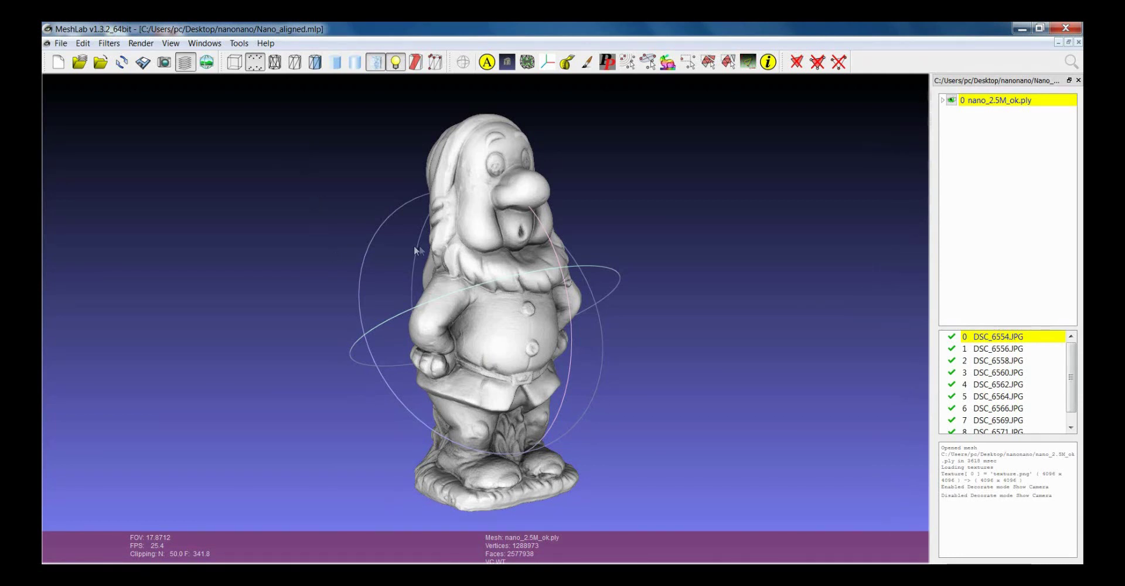
scroll(414, 250, down, 3)
click(139, 46)
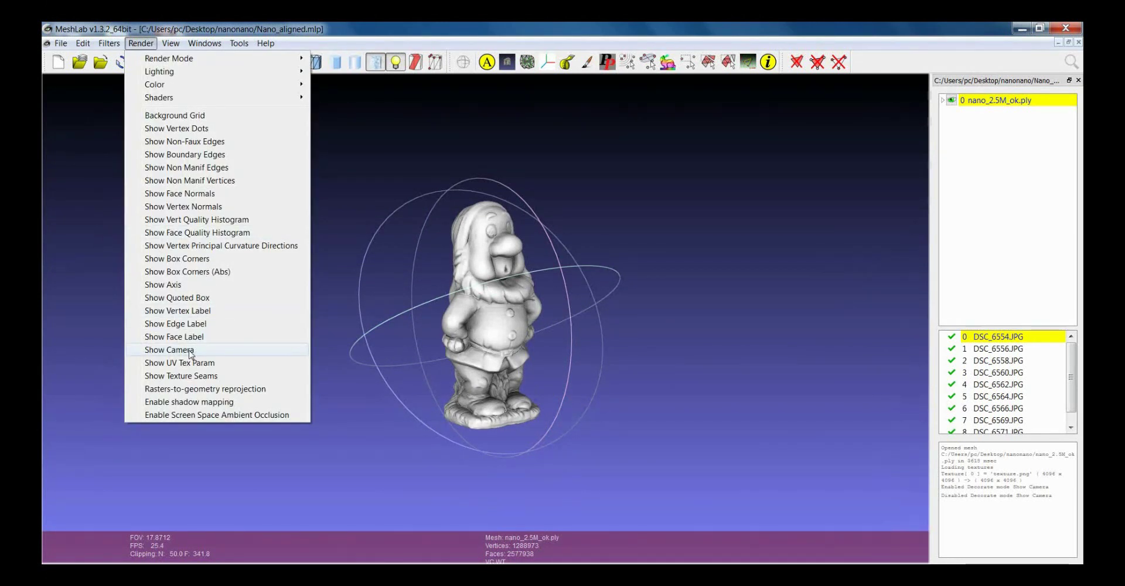
click(197, 352)
scroll(538, 319, down, 8)
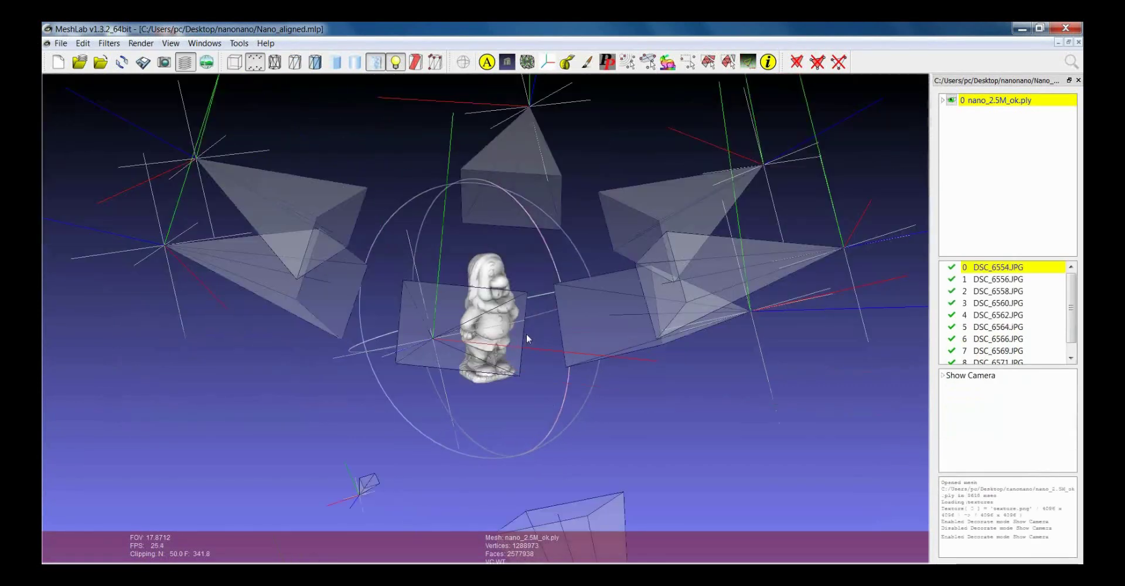
drag(497, 346, 594, 349)
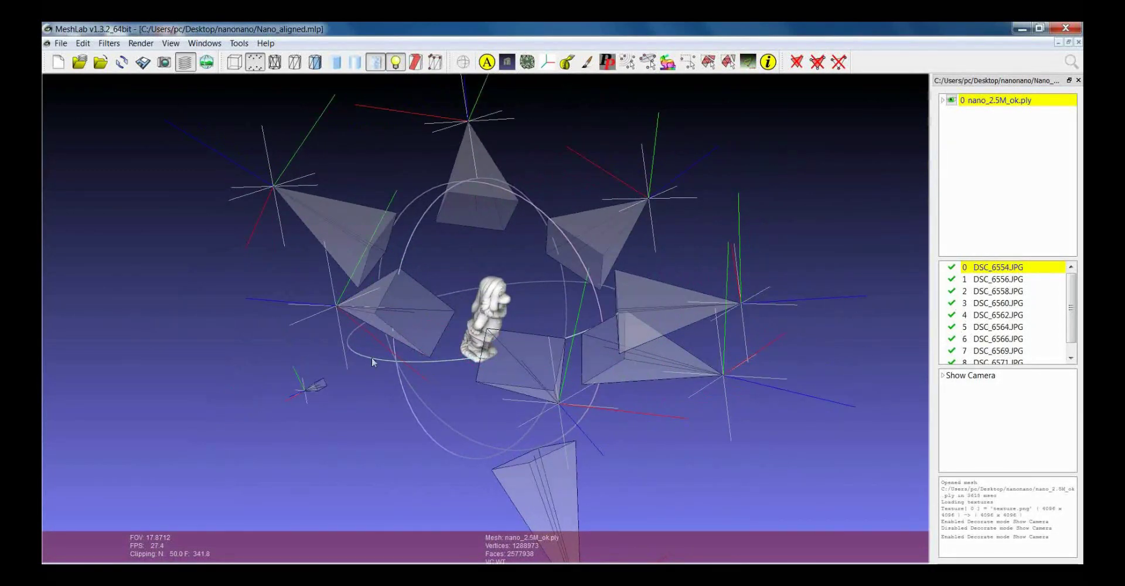
click(952, 362)
Hide the cameras of DSC_6569, 6566, 6564, 6554, 6556, 6558 and 6562
click(952, 350)
click(952, 338)
click(952, 326)
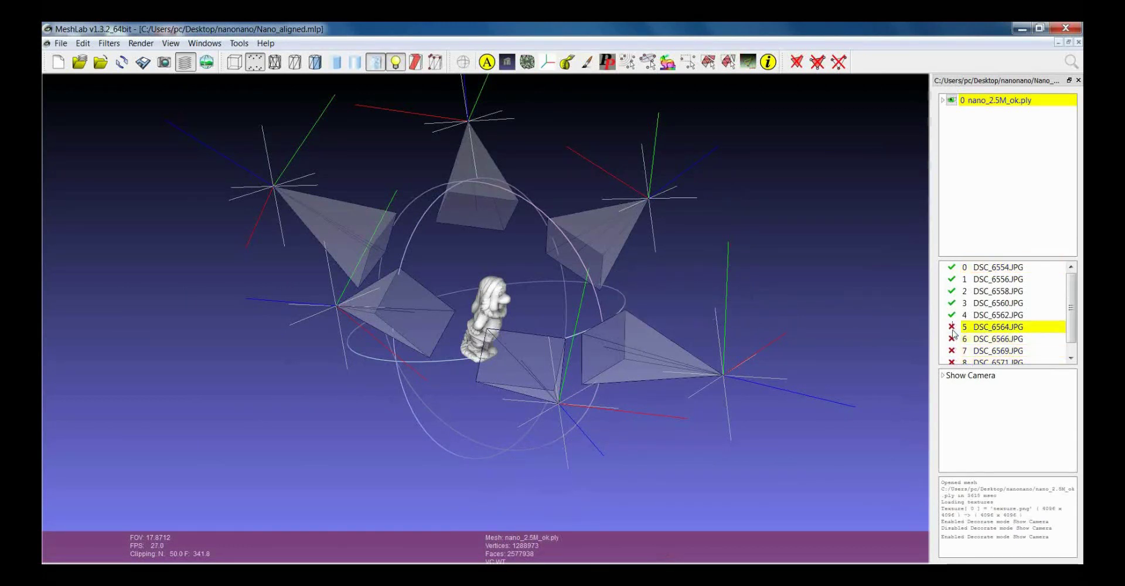
click(952, 267)
click(952, 279)
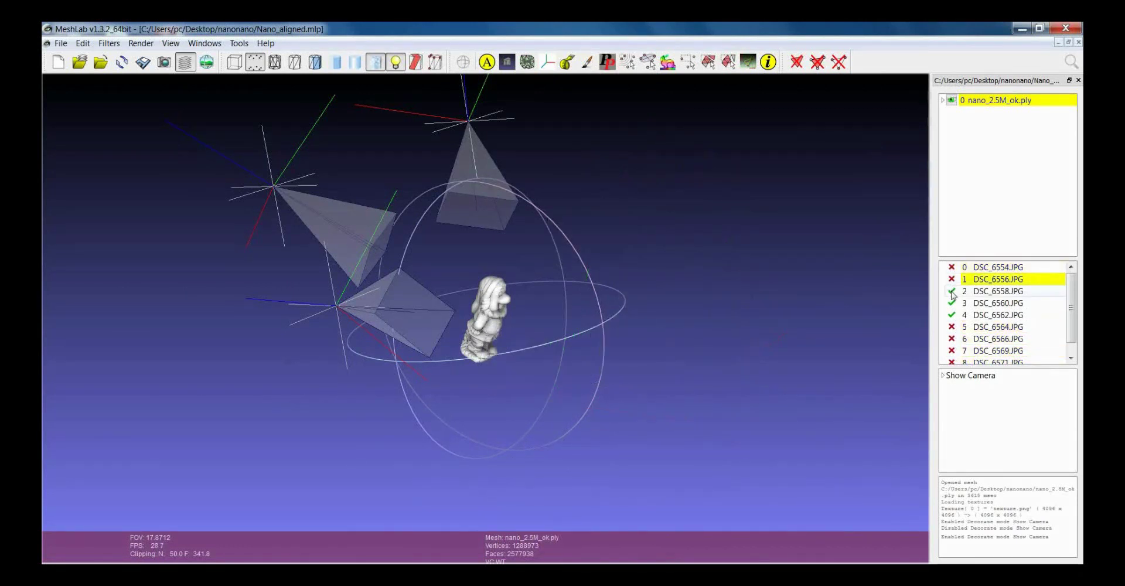
click(952, 291)
click(952, 315)
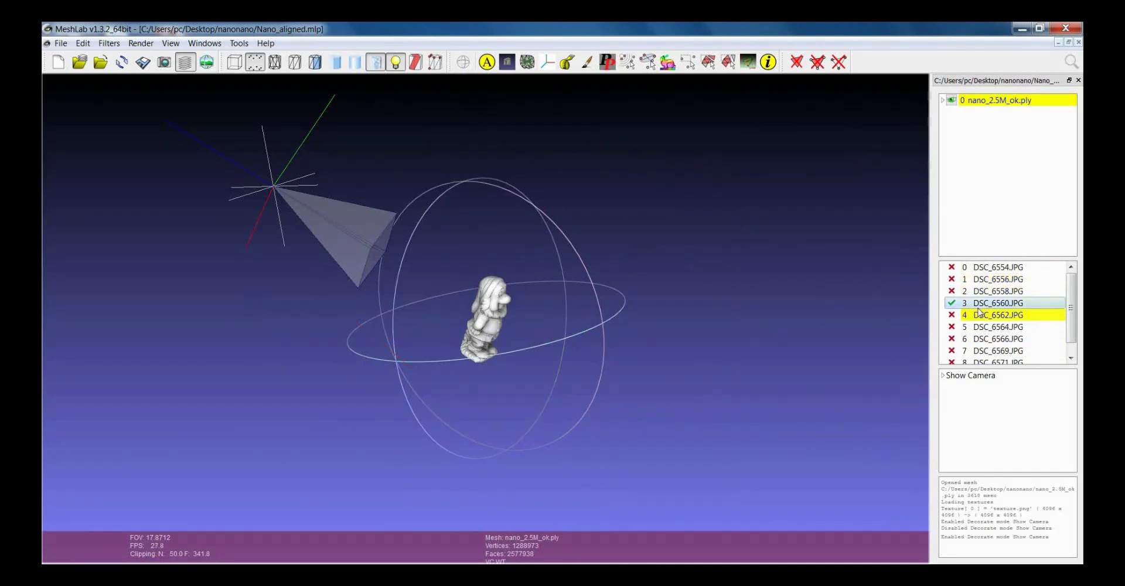
Make DSC_6560.JPG the current photo and view the gnome through its camera
click(966, 303)
drag(489, 337, 495, 391)
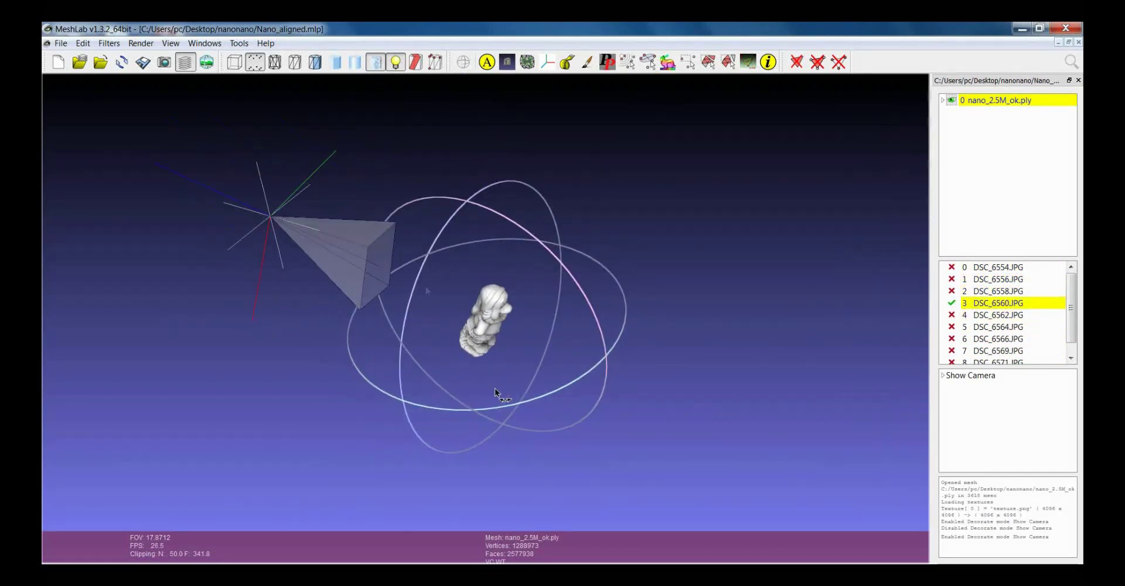
click(206, 62)
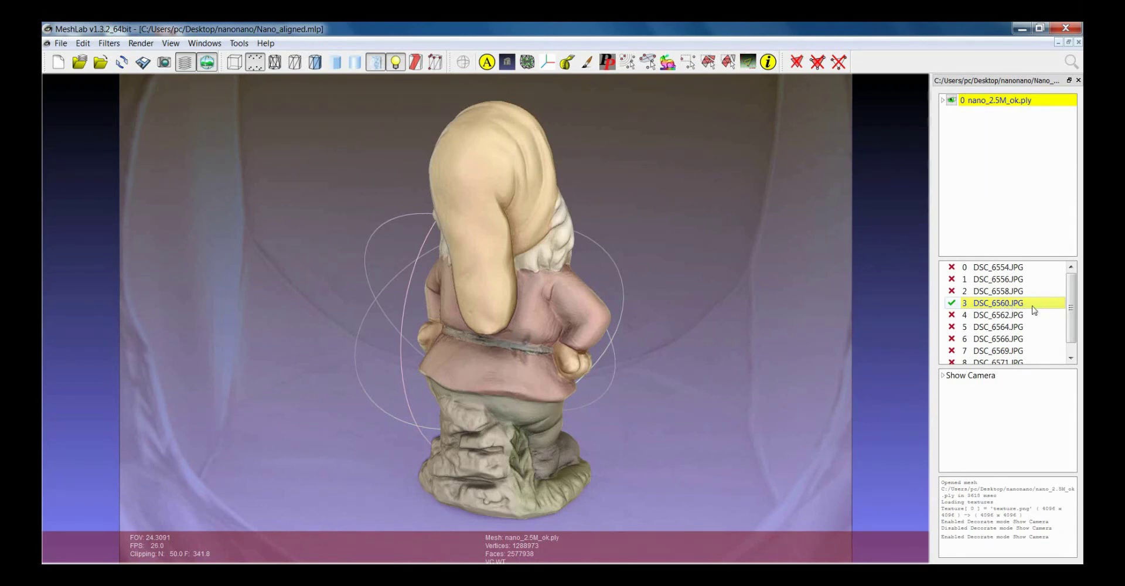
Adjust the transparency of the DSC_6560.JPG overlay so it blends over the colored gnome
scroll(516, 328, up, 6)
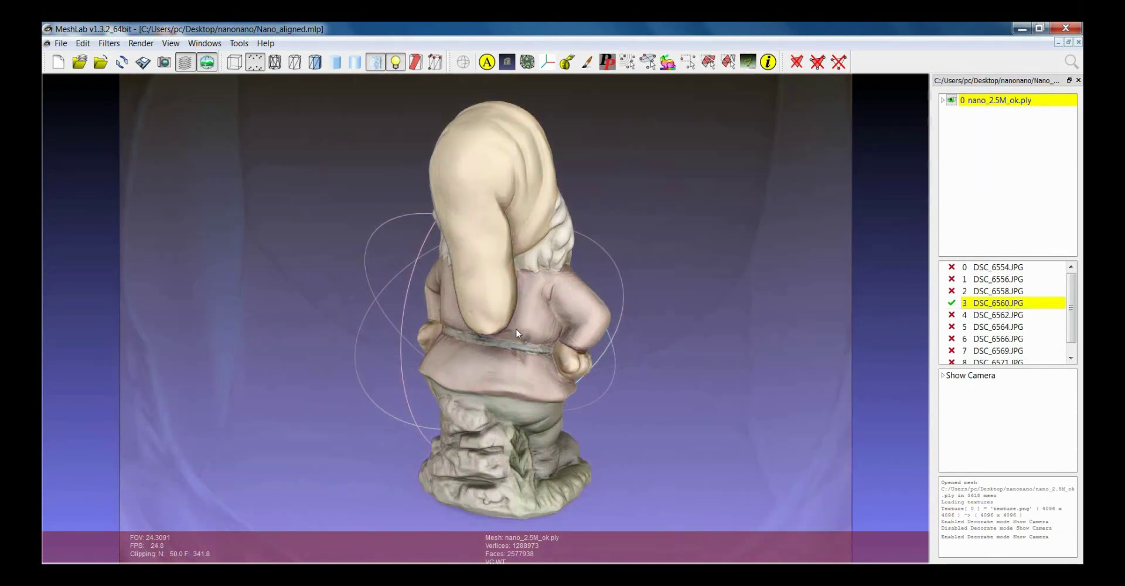
scroll(514, 328, down, 6)
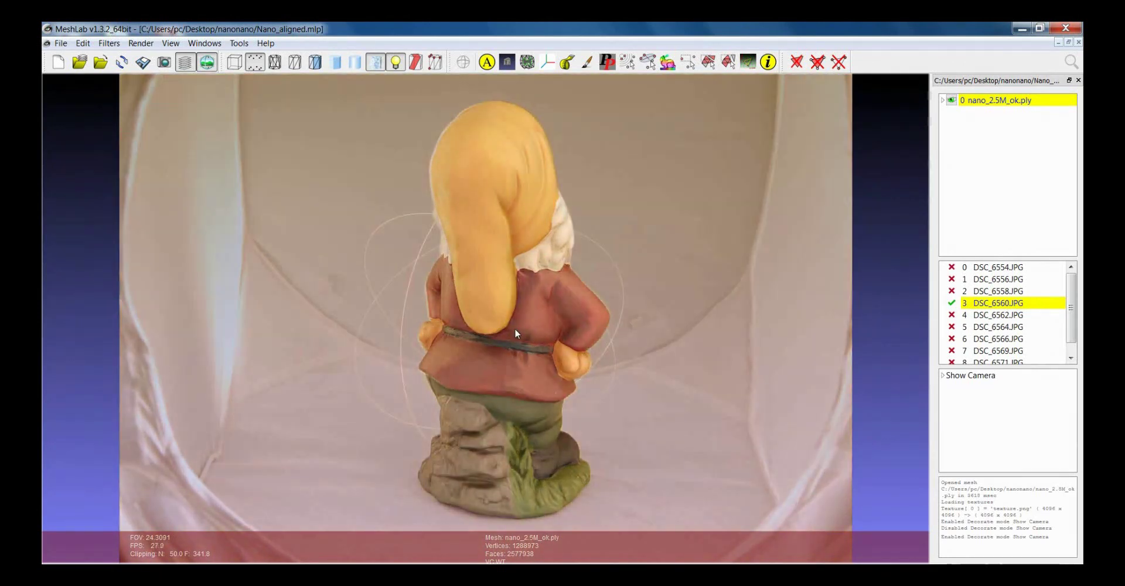
scroll(516, 333, up, 6)
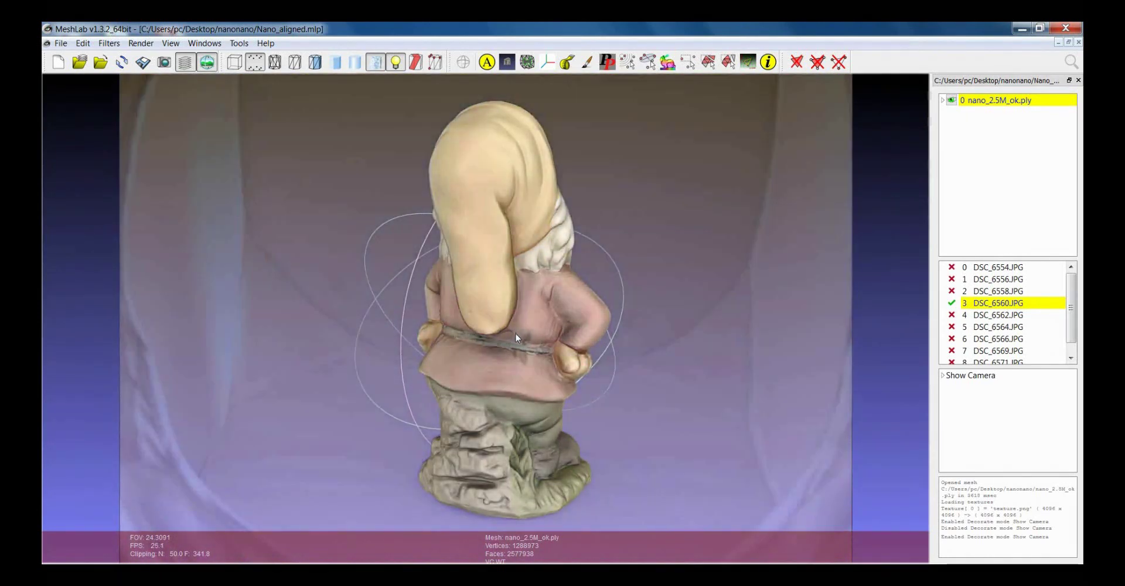
scroll(515, 333, down, 6)
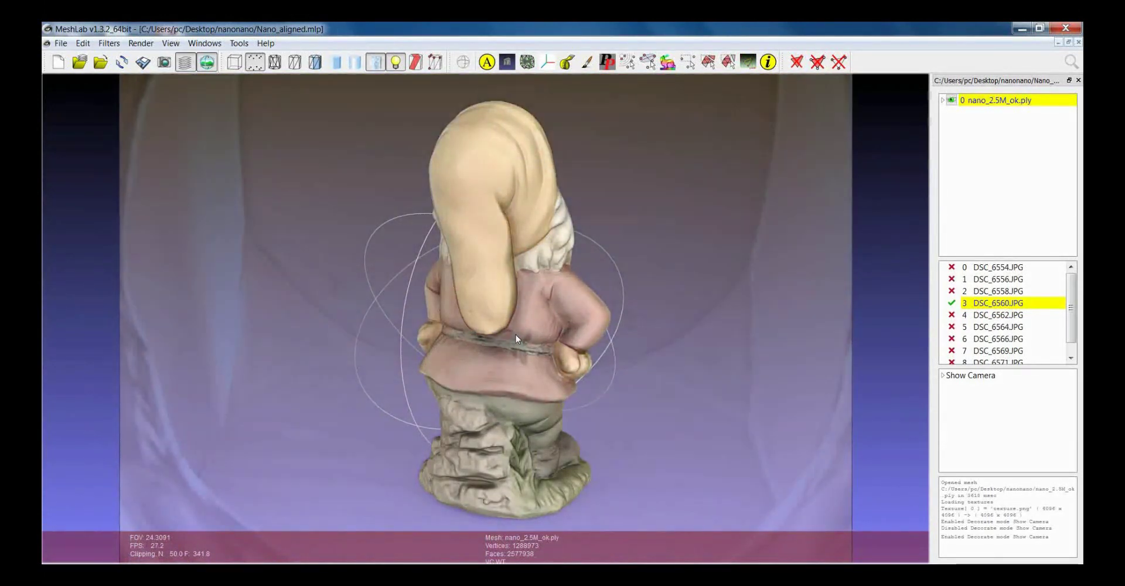
scroll(515, 312, up, 3)
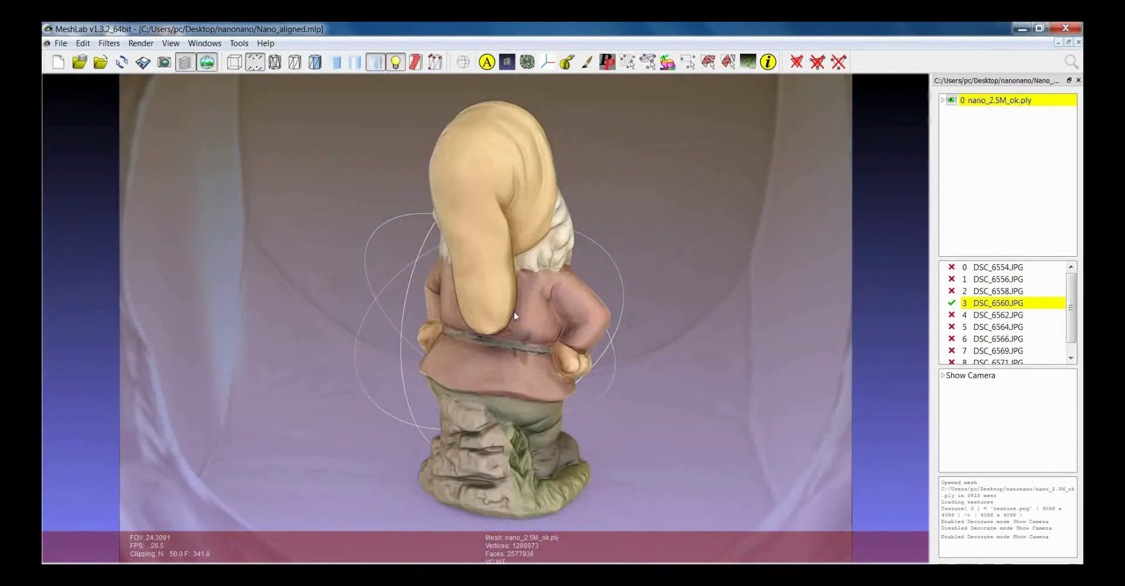
Enable photos DSC_6558.JPG, DSC_6569.JPG and DSC_6571.JPG, viewing the gnome through each camera
click(999, 291)
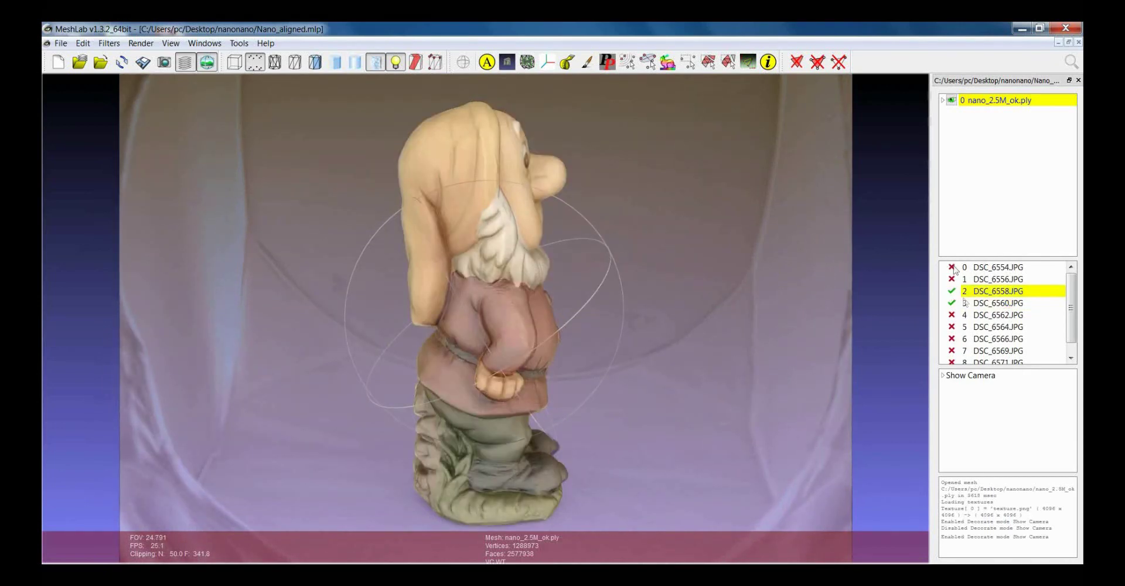
click(956, 352)
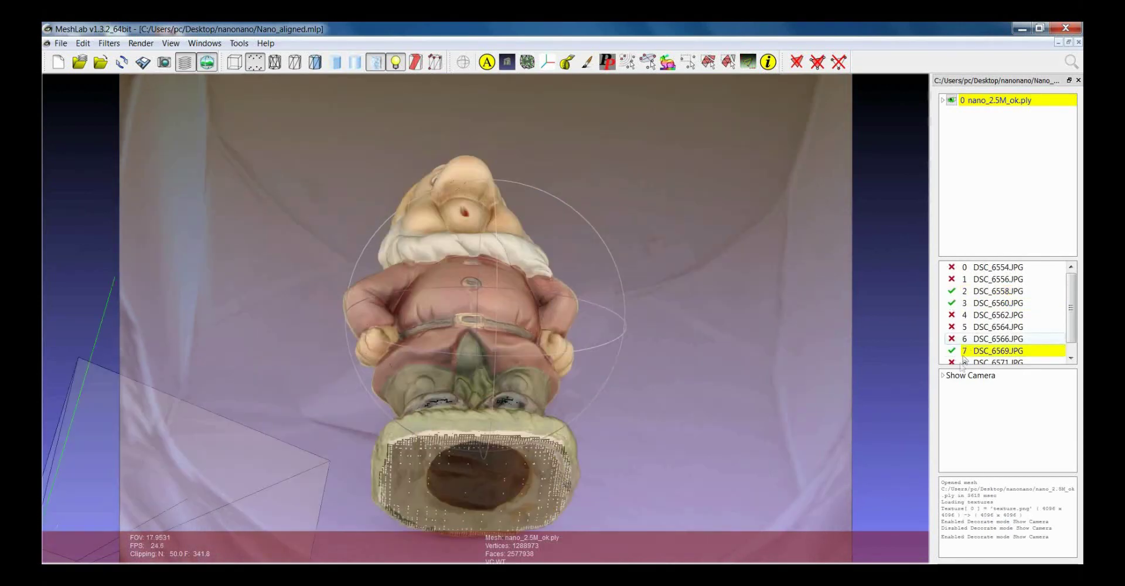
click(960, 361)
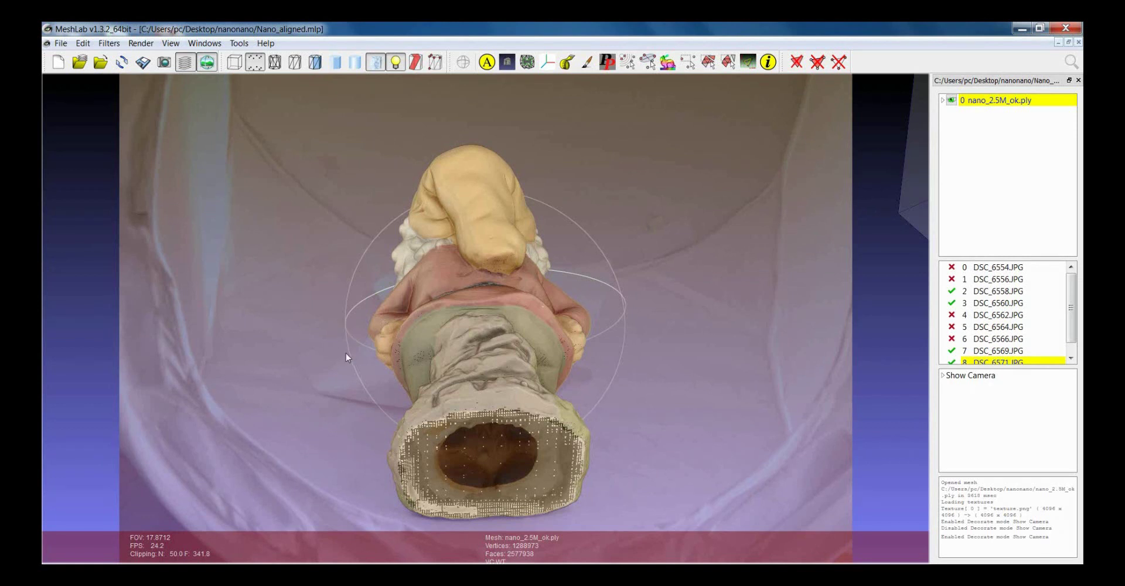
Adjust the clipping planes, then leave the photo overlay to show the plain grey gnome
ctrl+shift+scroll(340, 355, up, 1)
ctrl+shift+scroll(339, 349, up, 6)
ctrl+scroll(410, 367, down, 3)
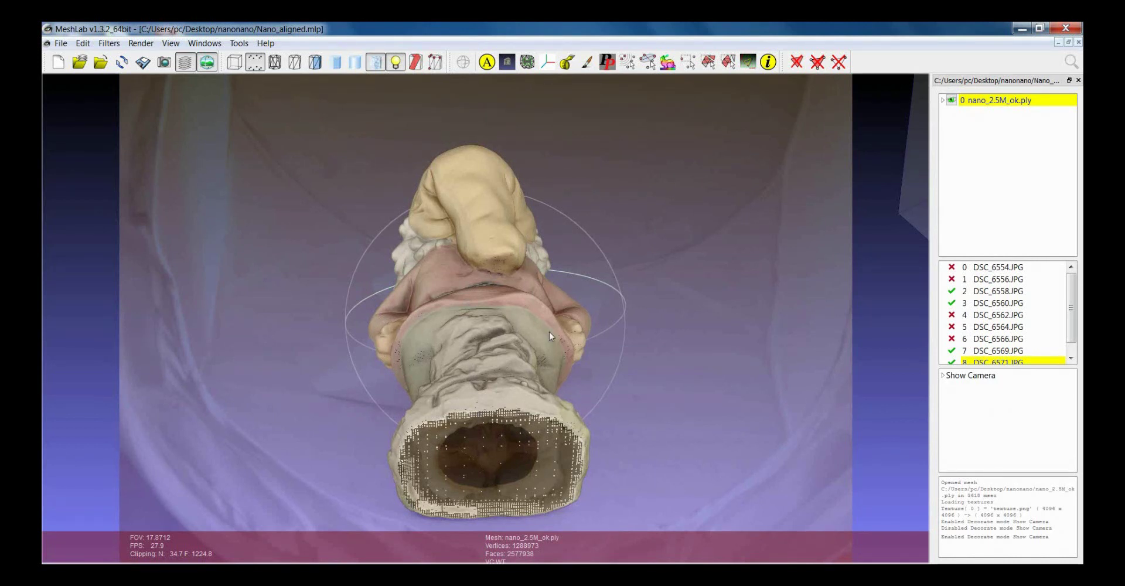
click(207, 61)
Turn off Render > Show Camera and rotate the grey gnome to expose more of its side
drag(528, 333, 493, 311)
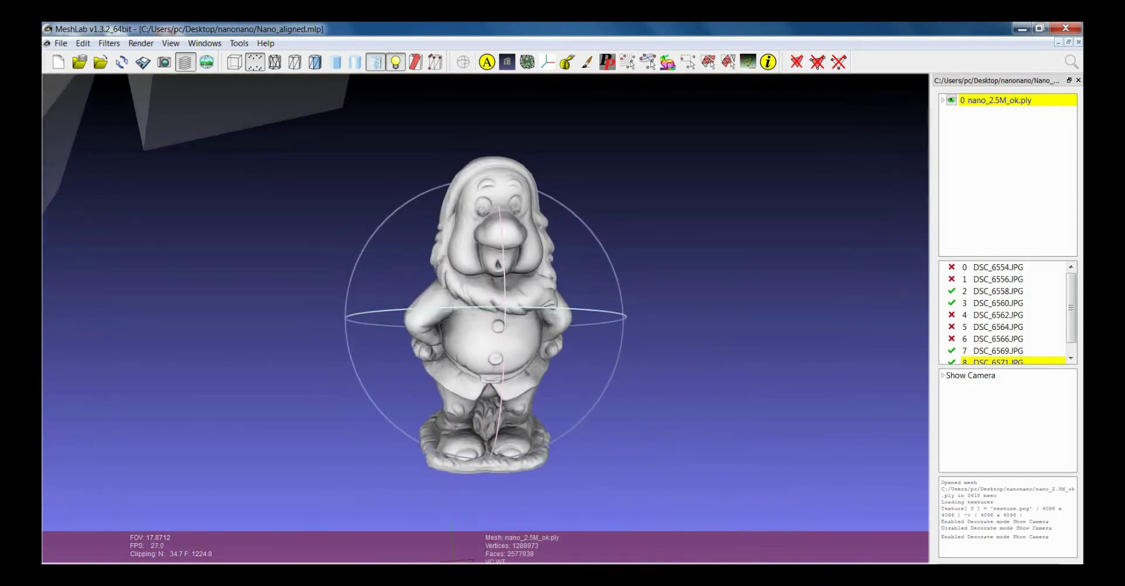
click(109, 44)
mouse_move(140, 43)
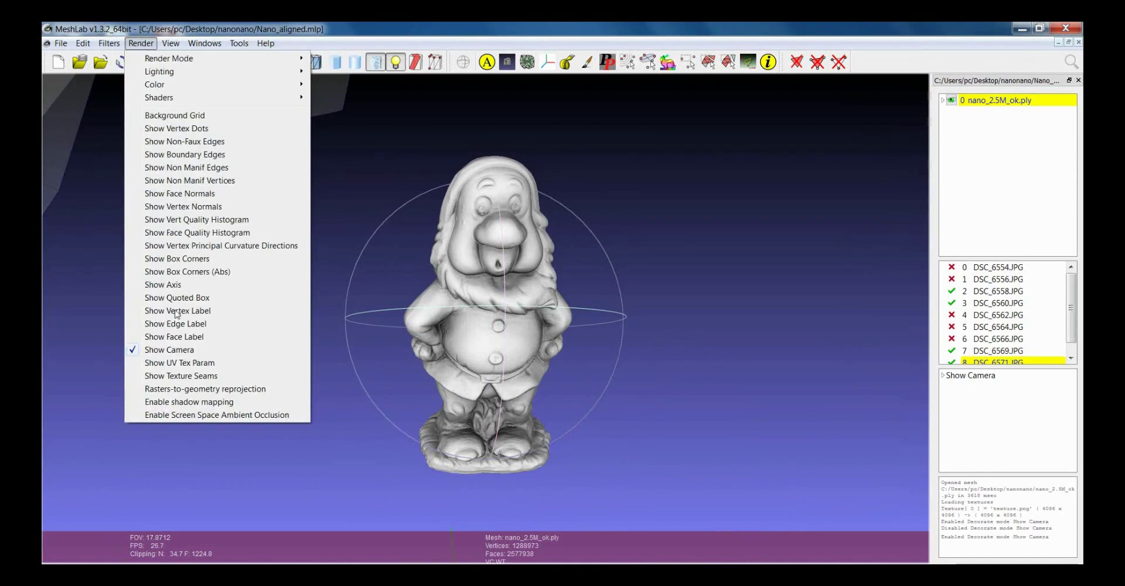
click(180, 350)
drag(434, 349, 544, 301)
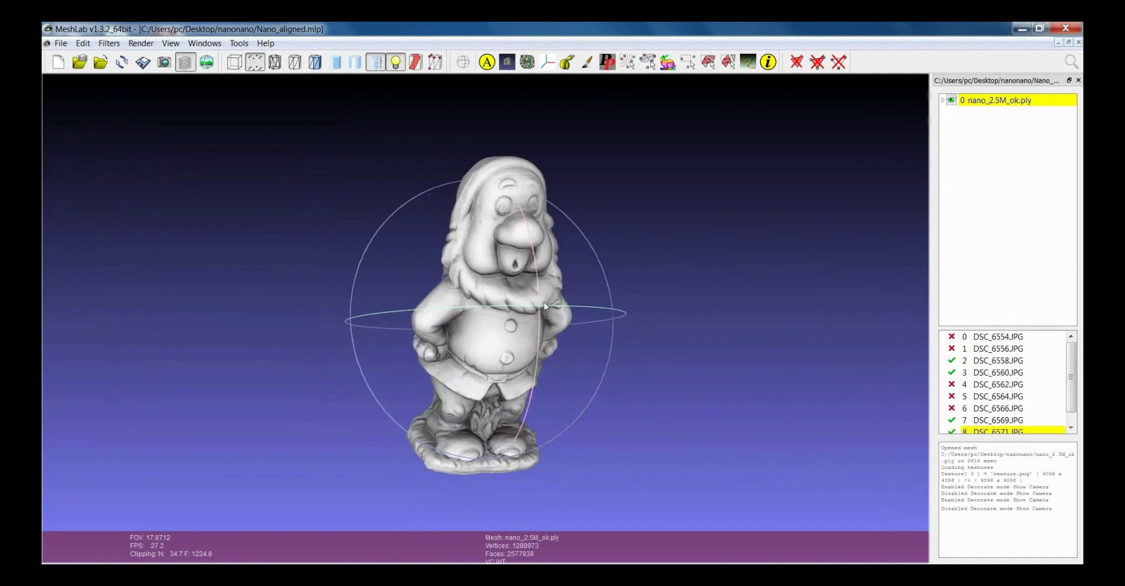
drag(509, 246, 436, 223)
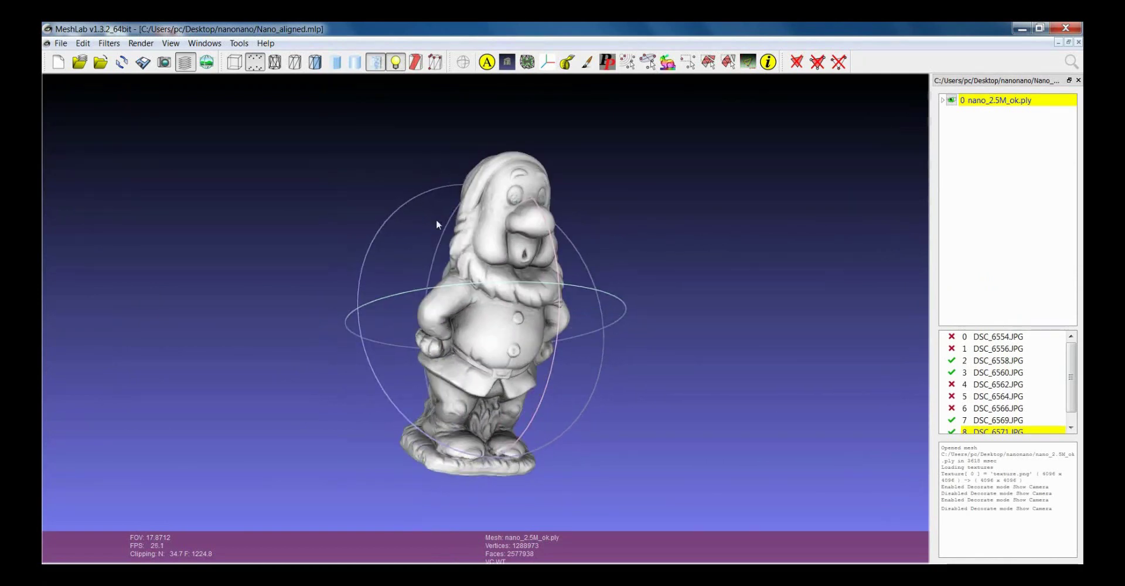
Close the aligned project and load nano_2.5M_ok_200k.ply into a new empty project
click(1079, 43)
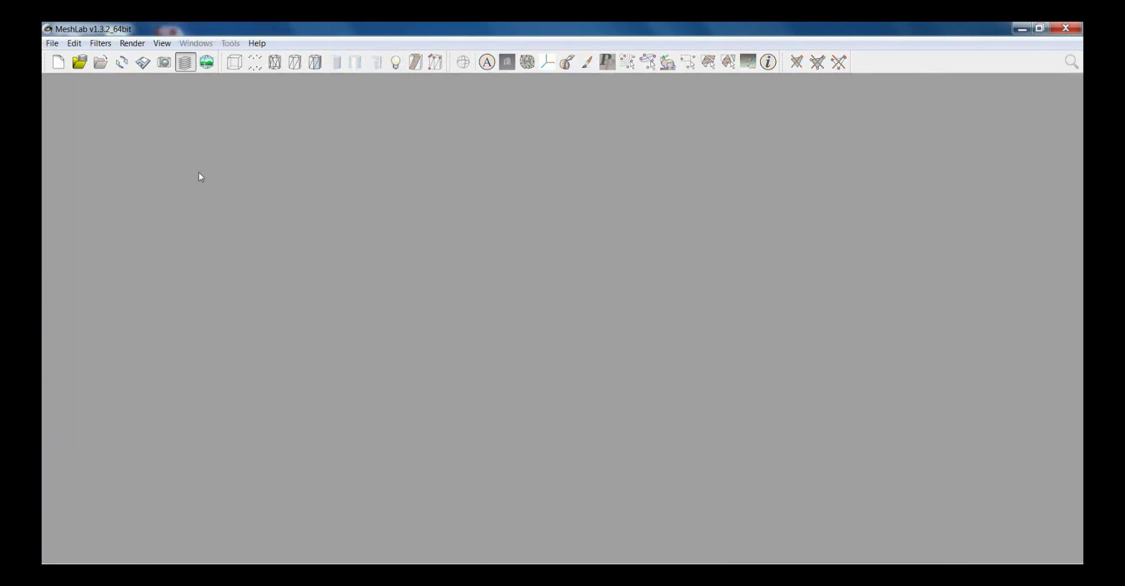
click(58, 63)
click(80, 62)
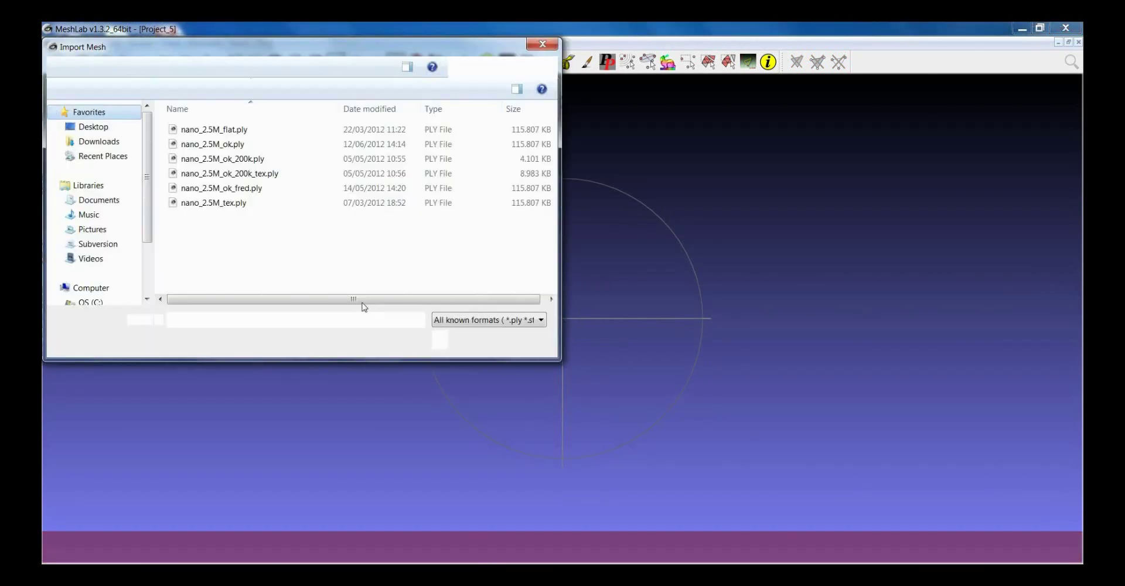
double_click(240, 158)
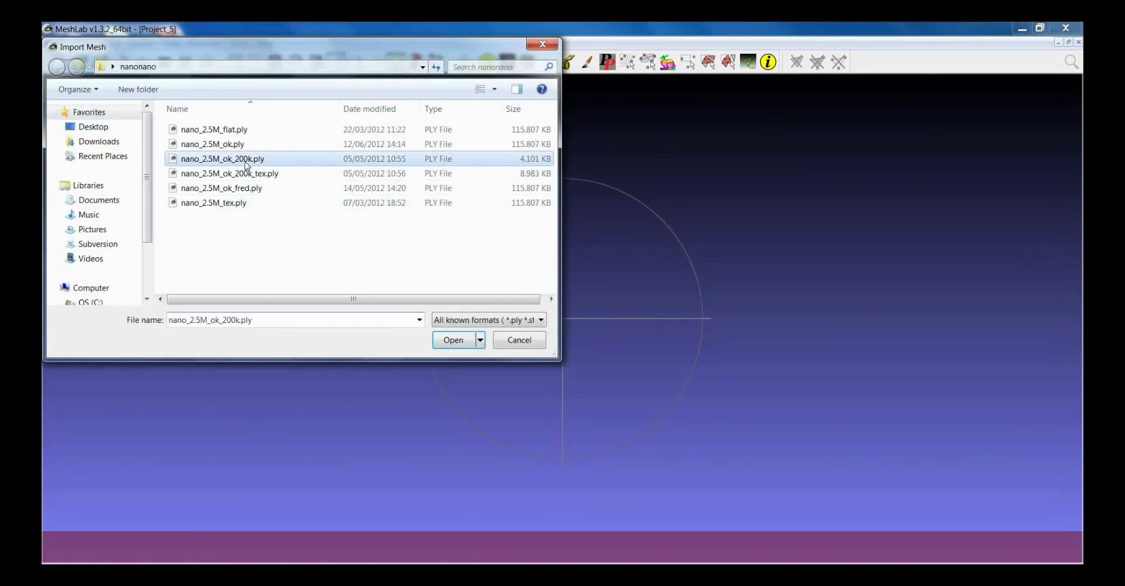
Tilt the gnome to view it from above and start File > Import Raster
drag(576, 338, 600, 325)
scroll(579, 316, down, 3)
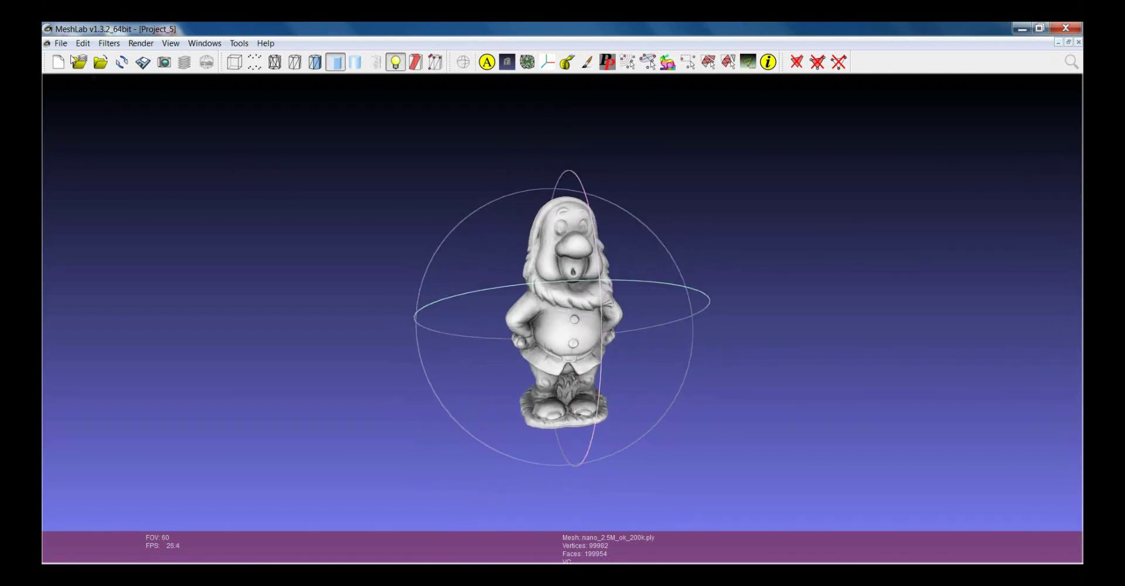
click(64, 45)
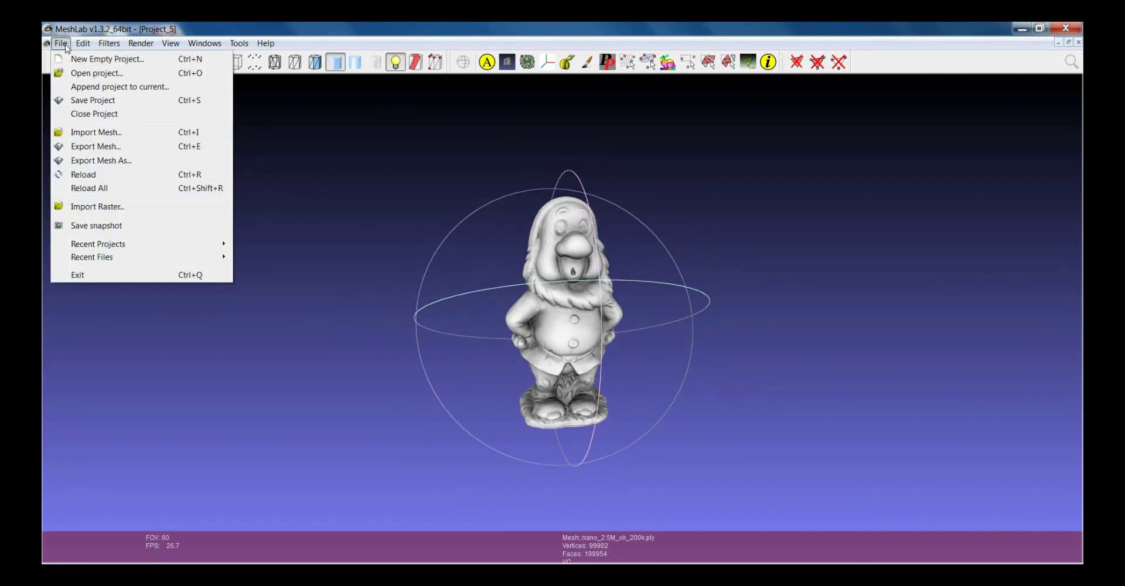
click(105, 209)
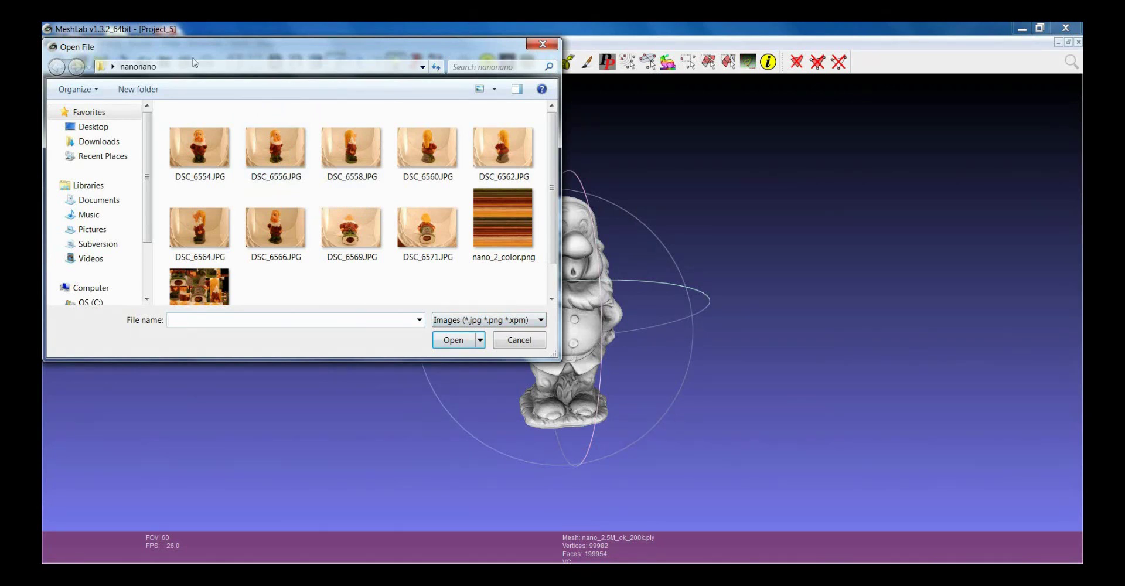
Import DSC_6556.JPG as a raster layer and rotate the gnome slightly
double_click(282, 150)
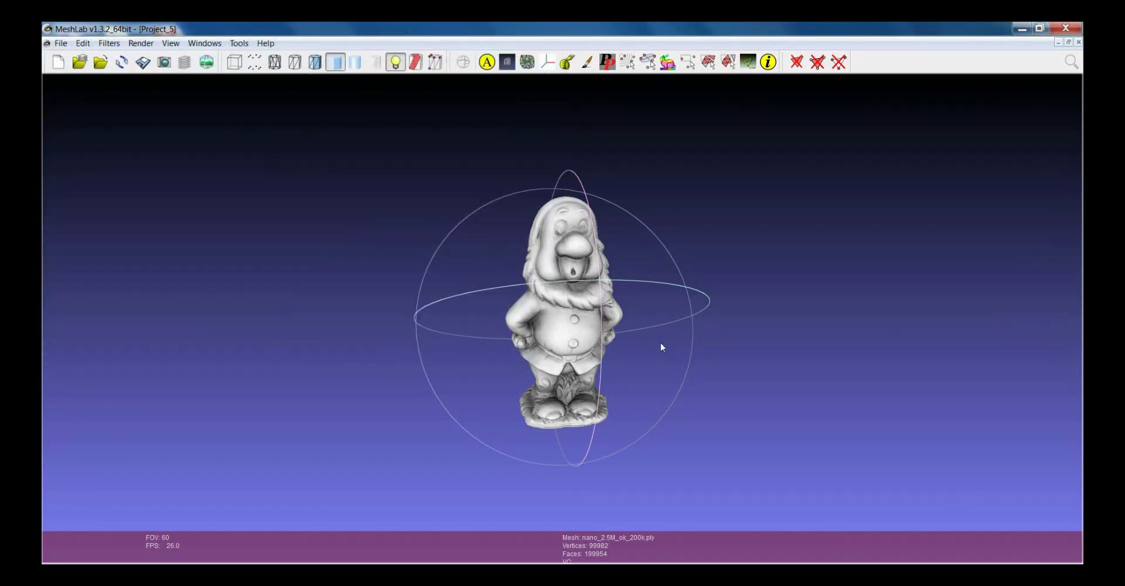
drag(600, 344, 630, 334)
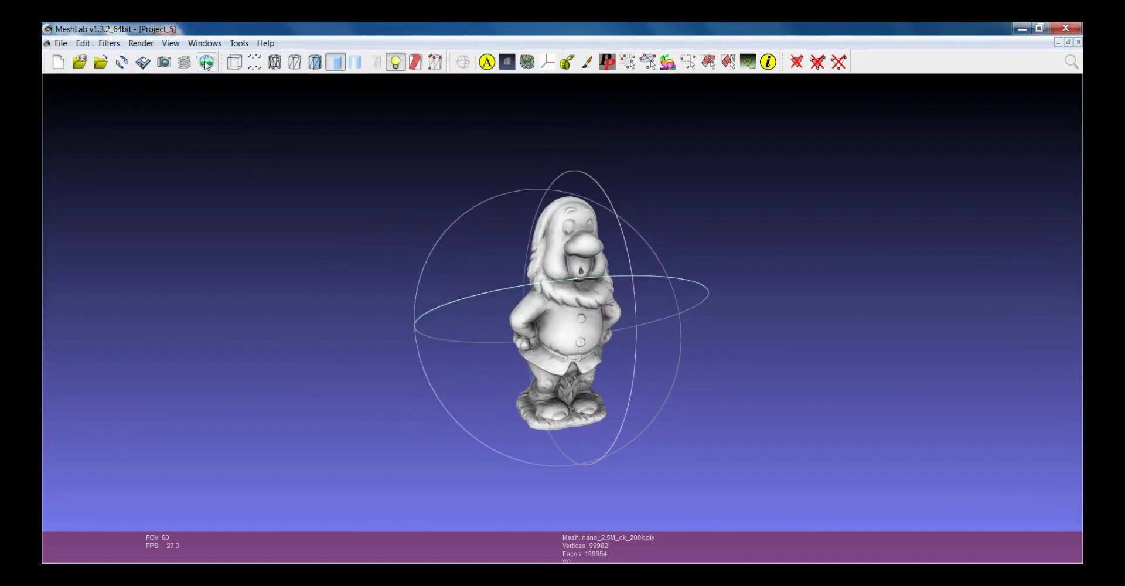
Show the layer dialog and switch to raster view to overlay DSC_6556.JPG on the gnome
click(185, 62)
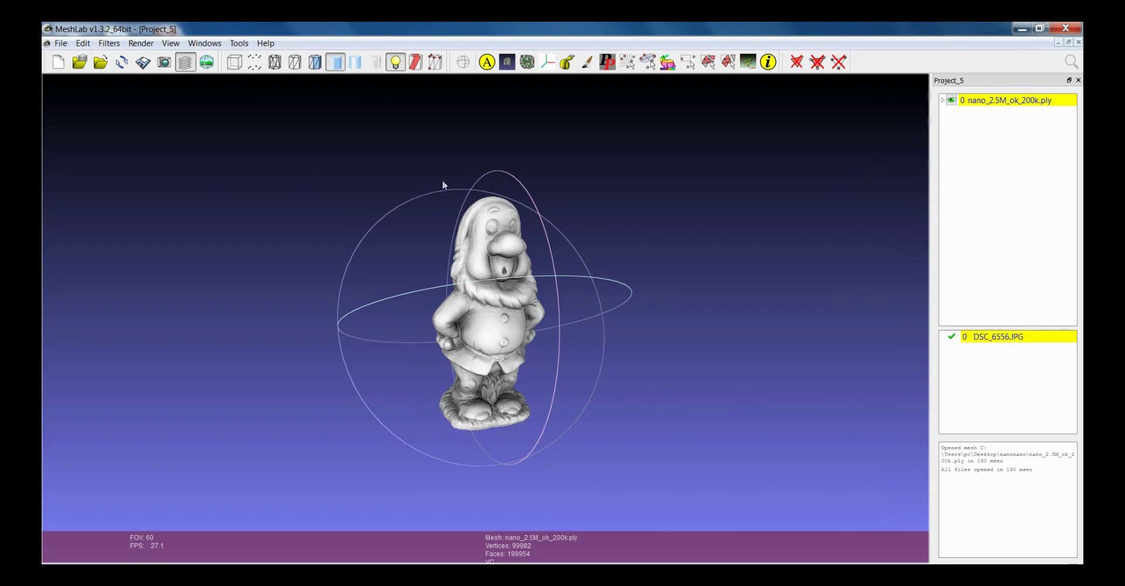
click(207, 62)
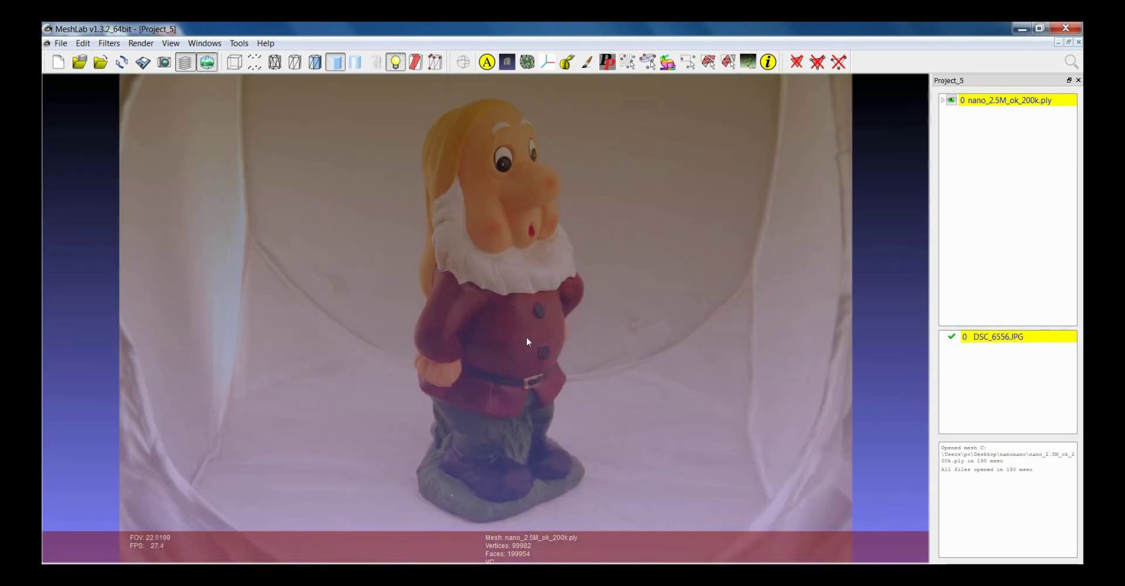
Vary the photo/mesh blend and rotate the mesh, then bring it back in line with DSC_6556.JPG
scroll(565, 350, up, 2)
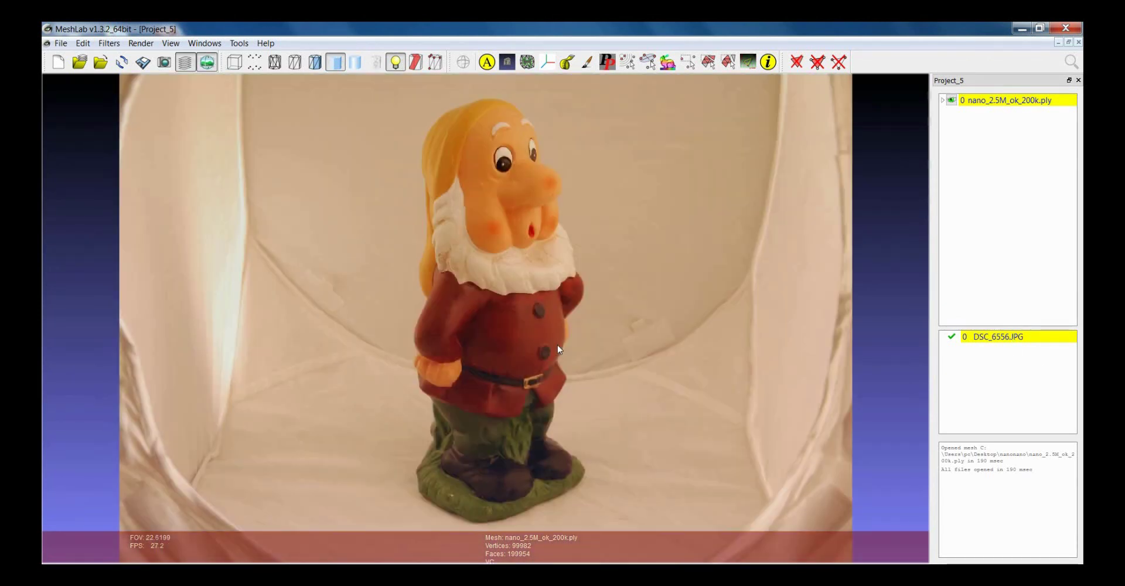
scroll(558, 344, down, 5)
scroll(564, 352, up, 3)
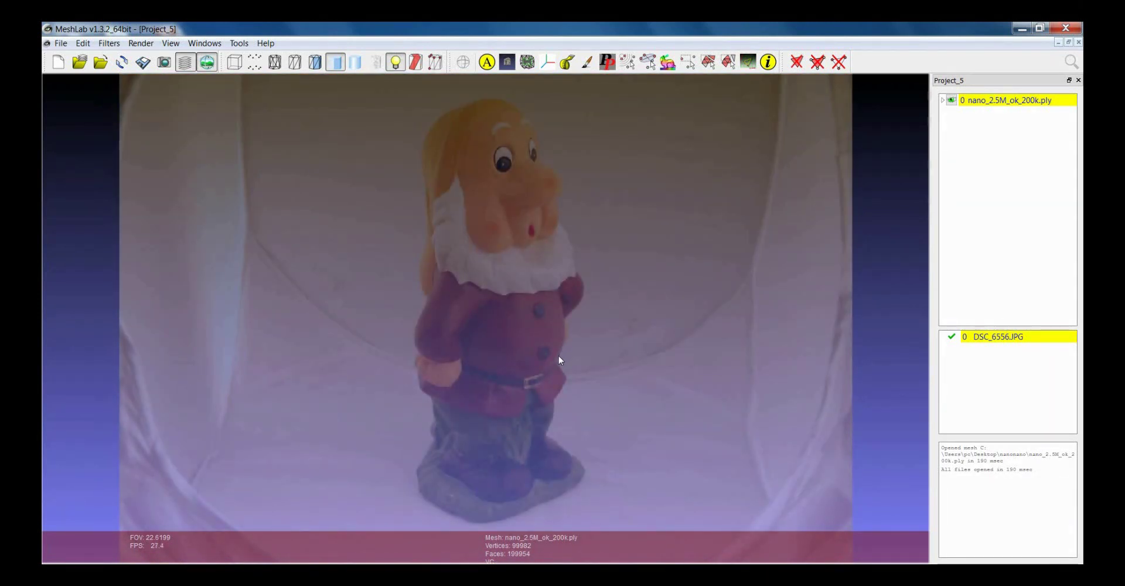
drag(558, 357, 498, 378)
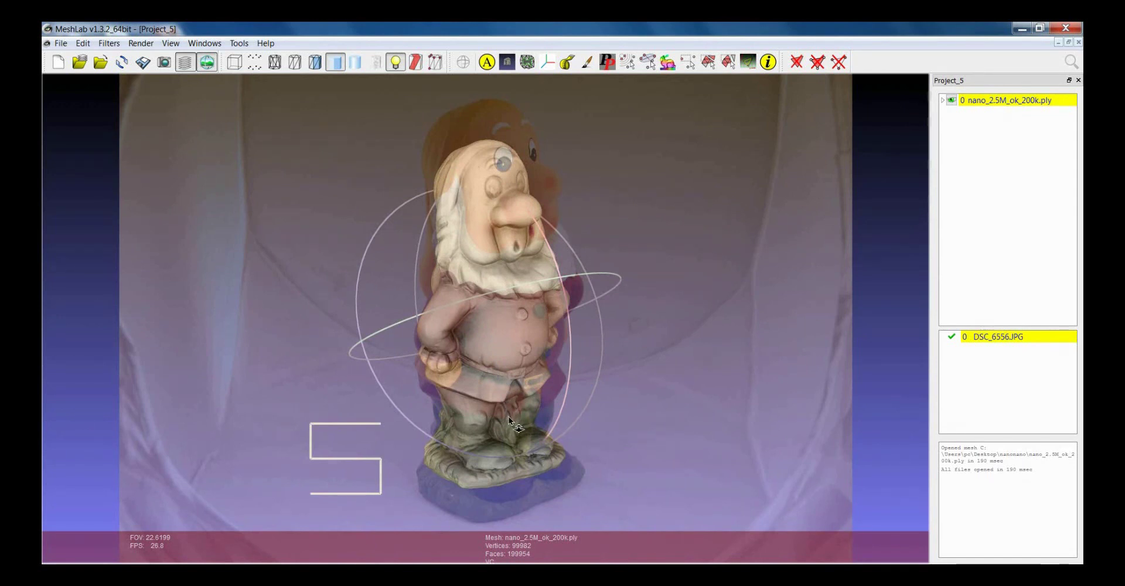
mouse_move(501, 297)
mouse_down()
mouse_move(511, 316)
mouse_move(532, 303)
mouse_move(570, 328)
mouse_move(585, 310)
mouse_move(580, 336)
mouse_move(498, 313)
mouse_up()
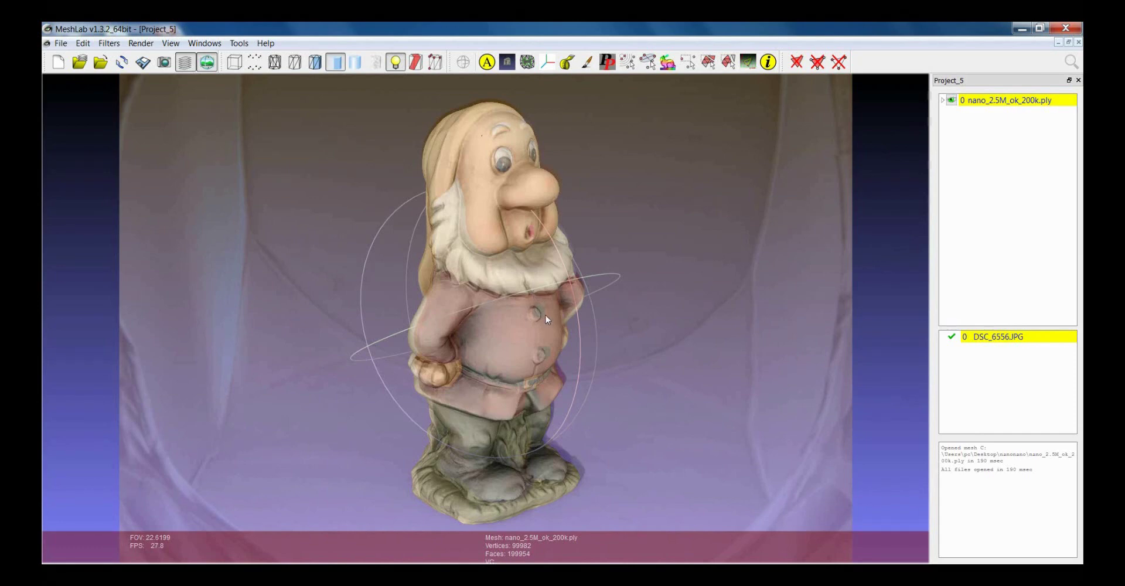
Change the blend again until the photo is fully opaque, then rotate the gnome against it
scroll(546, 315, down, 5)
scroll(544, 312, up, 5)
scroll(545, 311, down, 5)
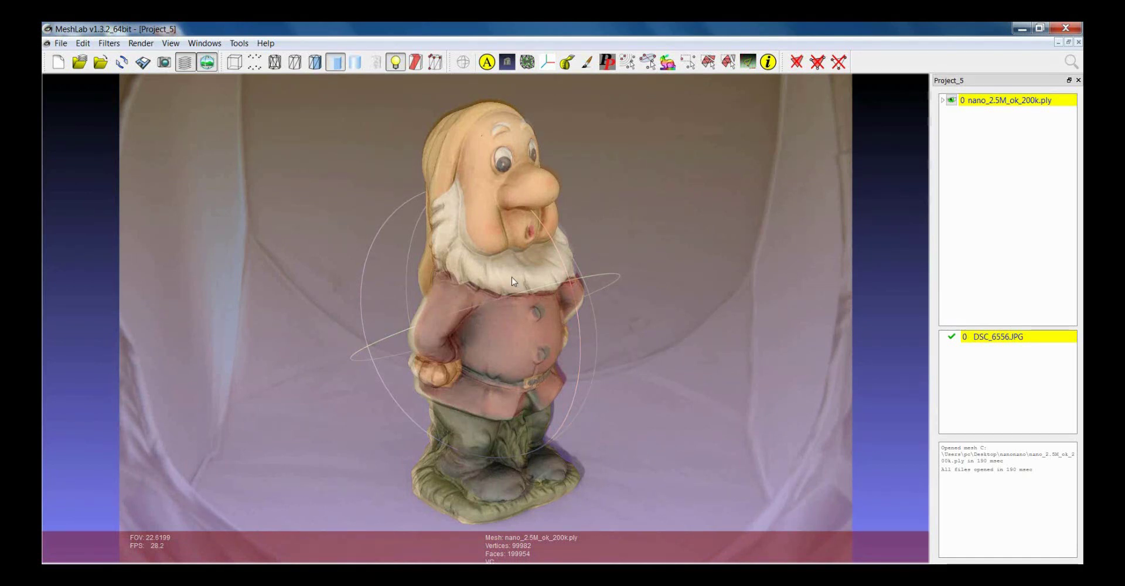
key(5)
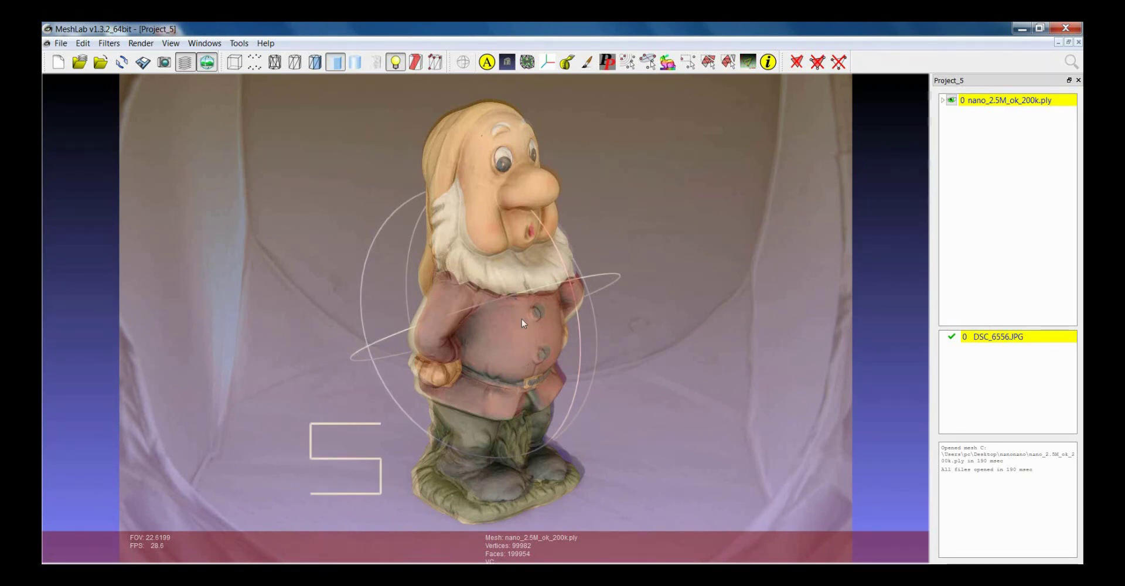
drag(474, 304, 551, 315)
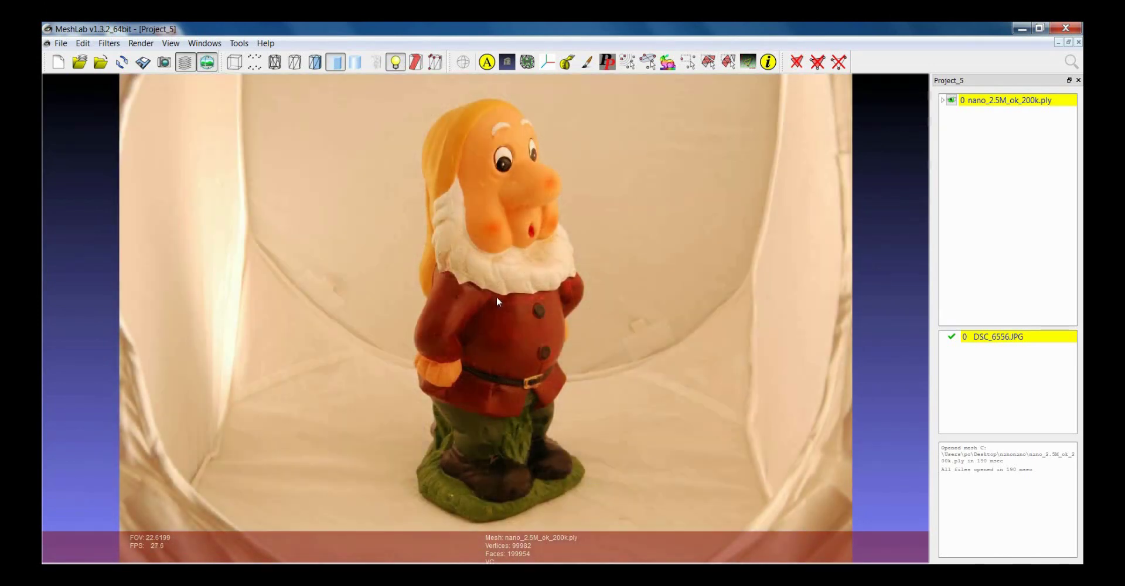